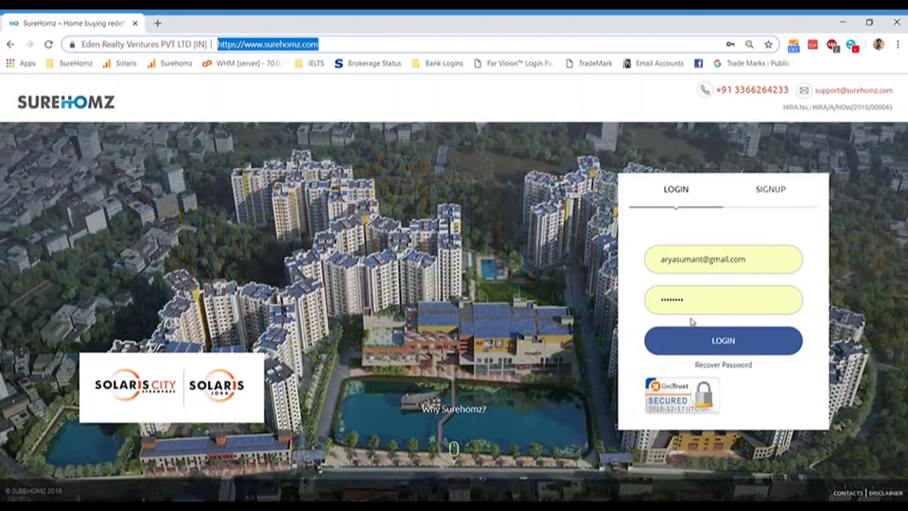
Log in with the prefilled credentials and open the application form for the second Solaris City Serampore kit on the dashboard.
{"action": "left_click", "coordinate": [704, 340]}
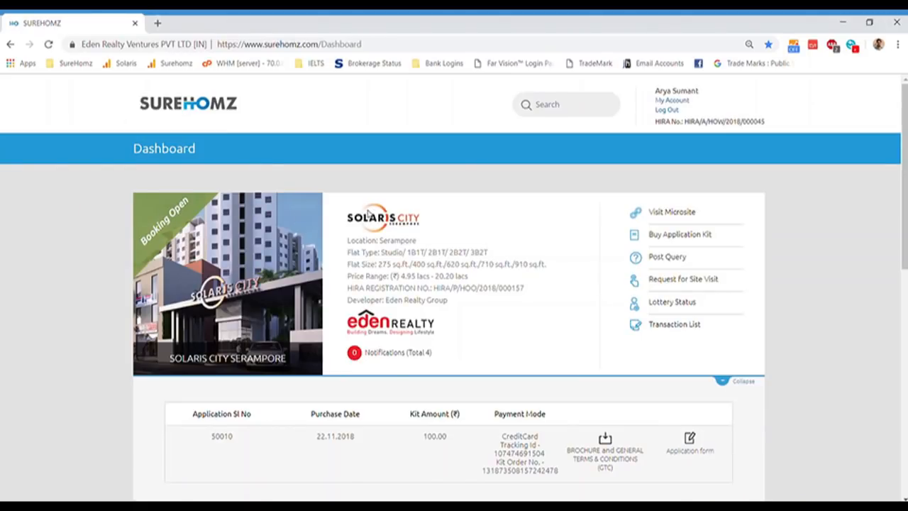
{"action": "scroll", "coordinate": [311, 233], "scroll_direction": "down", "scroll_amount": 7}
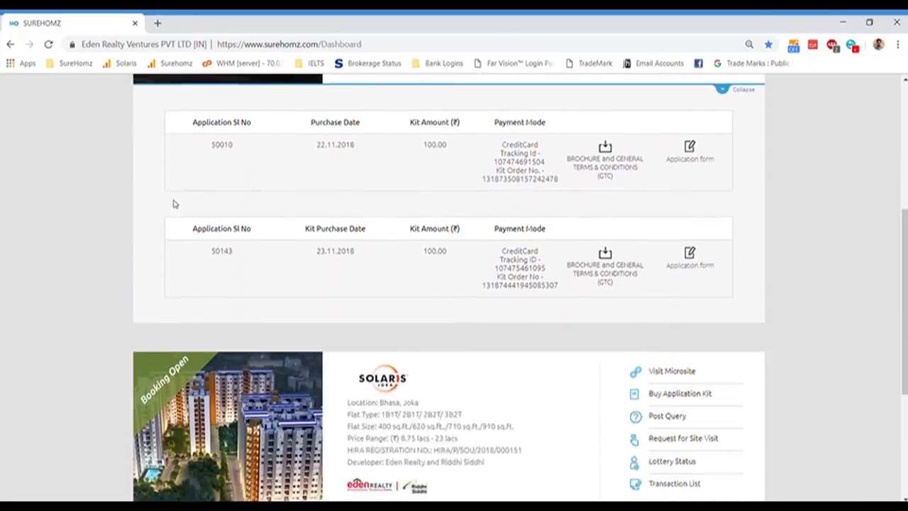
{"action": "scroll", "coordinate": [380, 284], "scroll_direction": "down", "scroll_amount": 2}
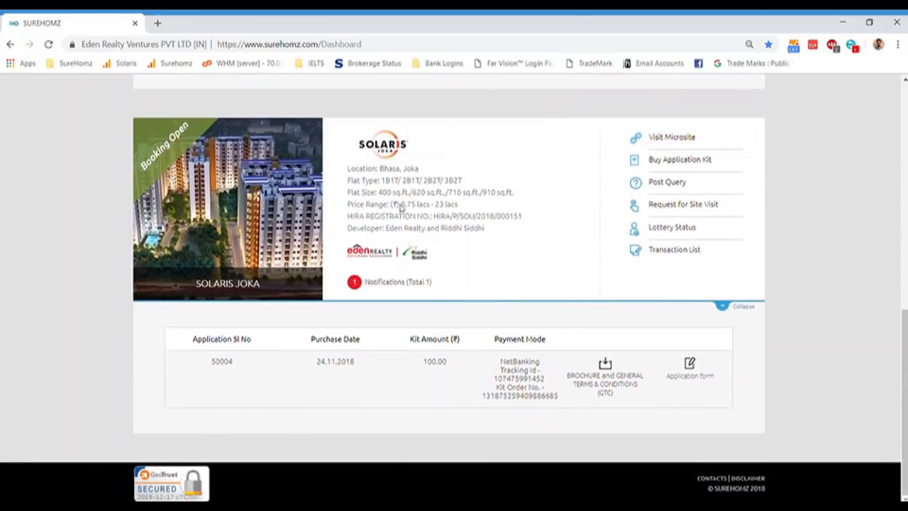
{"action": "scroll", "coordinate": [398, 199], "scroll_direction": "up", "scroll_amount": 3}
{"action": "scroll", "coordinate": [395, 189], "scroll_direction": "up", "scroll_amount": 10}
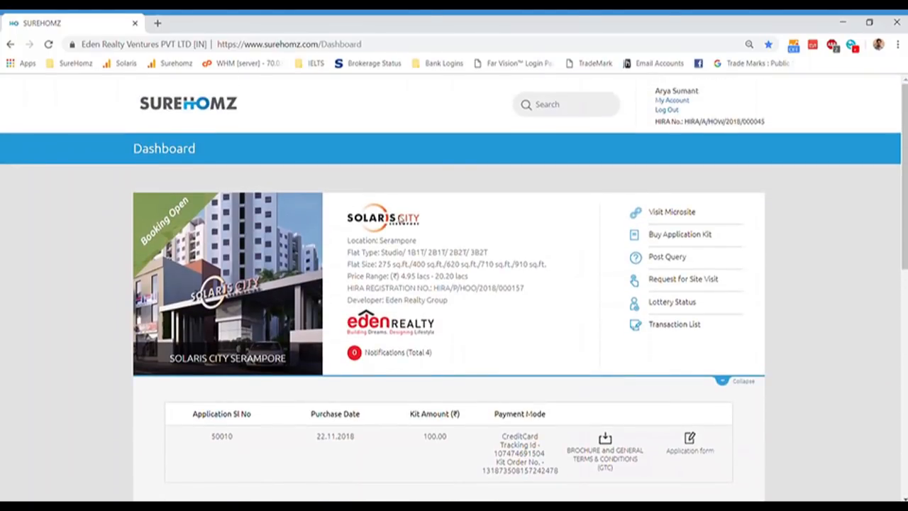
{"action": "scroll", "coordinate": [380, 237], "scroll_direction": "down", "scroll_amount": 5}
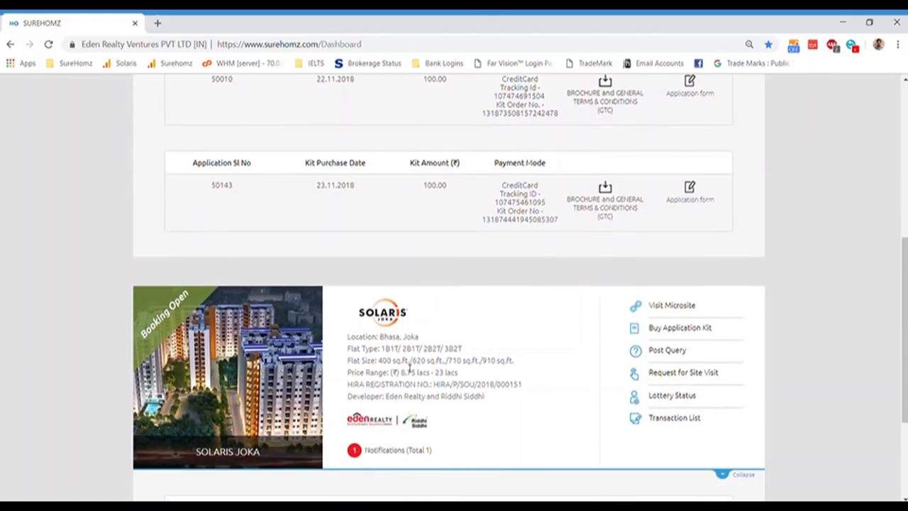
{"action": "scroll", "coordinate": [410, 368], "scroll_direction": "up", "scroll_amount": 1}
{"action": "scroll", "coordinate": [409, 369], "scroll_direction": "up", "scroll_amount": 5}
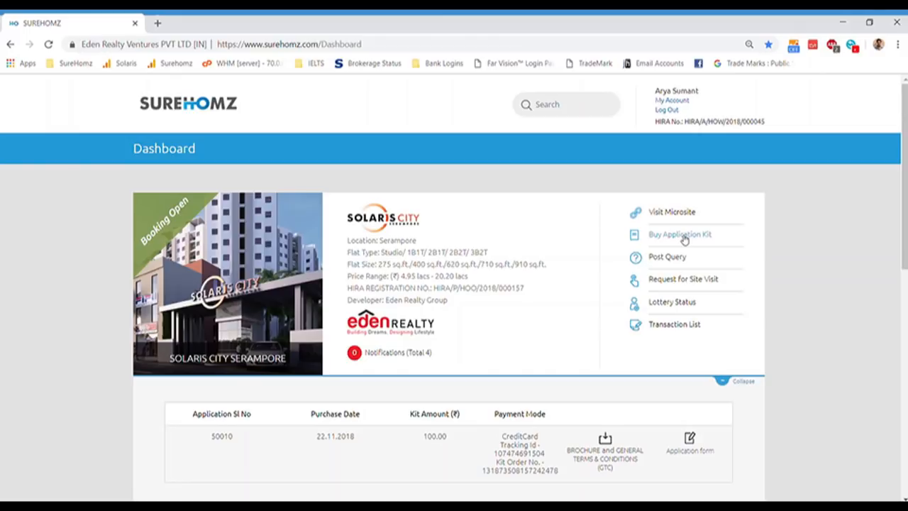
{"action": "scroll", "coordinate": [440, 314], "scroll_direction": "down", "scroll_amount": 3}
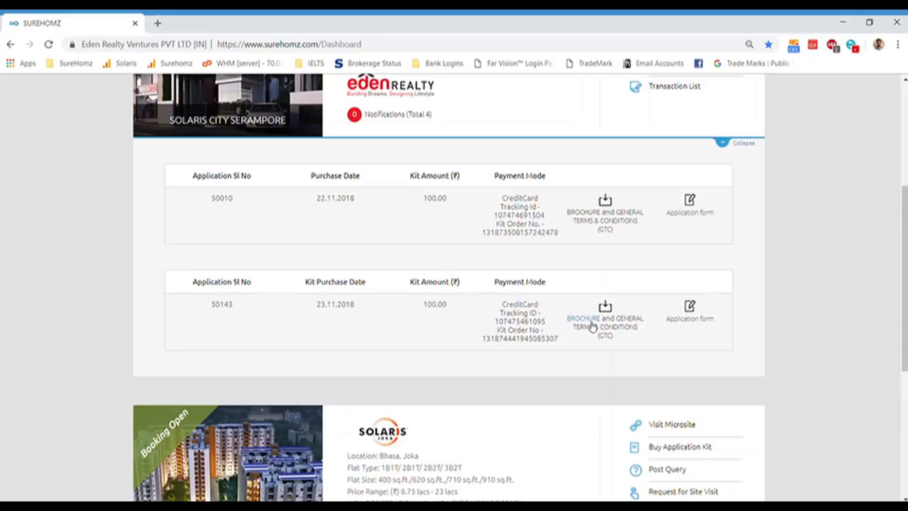
{"action": "left_click", "coordinate": [682, 325]}
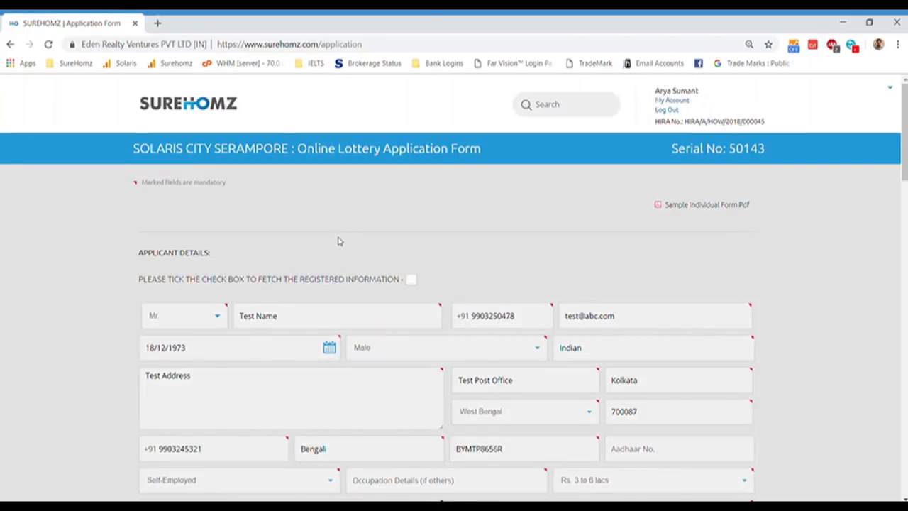
Examine the applicant details and the joint applicant / nominee details in the online lottery application form.
{"action": "scroll", "coordinate": [337, 241], "scroll_direction": "down", "scroll_amount": 1}
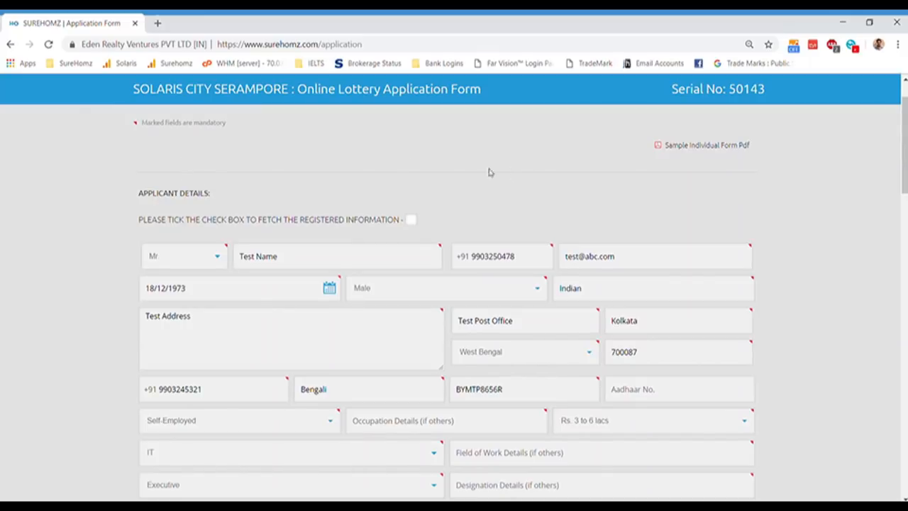
{"action": "scroll", "coordinate": [158, 113], "scroll_direction": "down", "scroll_amount": 1}
{"action": "scroll", "coordinate": [158, 114], "scroll_direction": "up", "scroll_amount": 2}
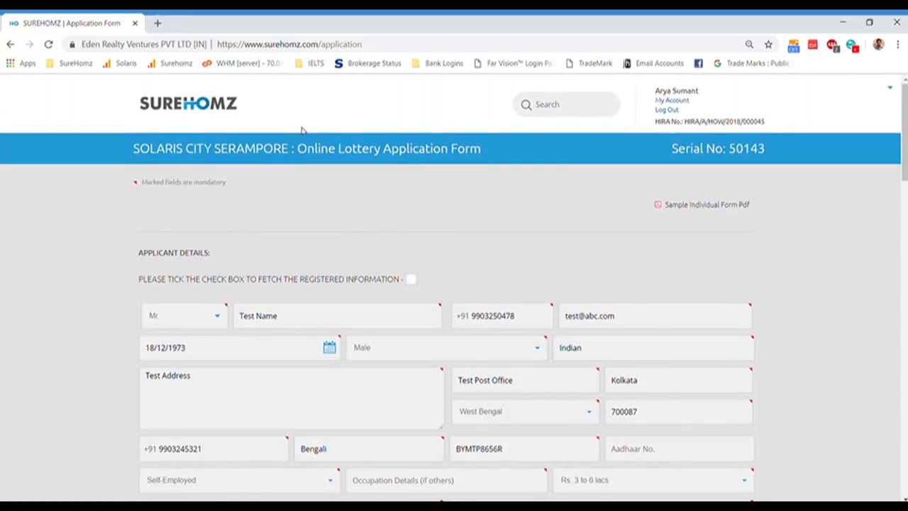
{"action": "scroll", "coordinate": [515, 392], "scroll_direction": "down", "scroll_amount": 2}
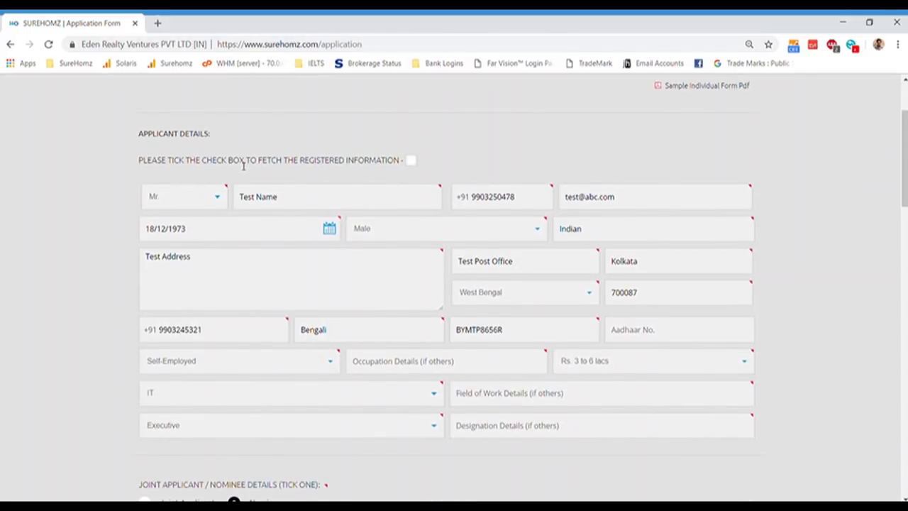
{"action": "scroll", "coordinate": [246, 165], "scroll_direction": "down", "scroll_amount": 1}
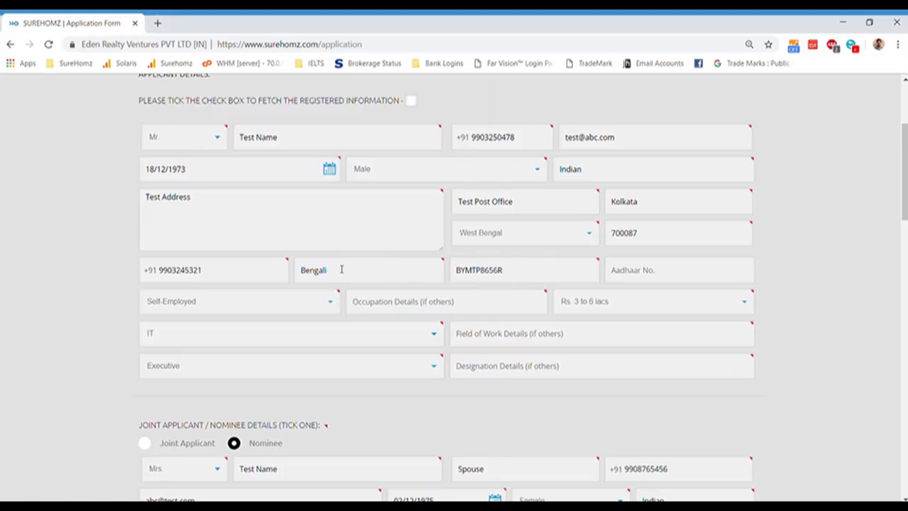
{"action": "scroll", "coordinate": [338, 271], "scroll_direction": "down", "scroll_amount": 4}
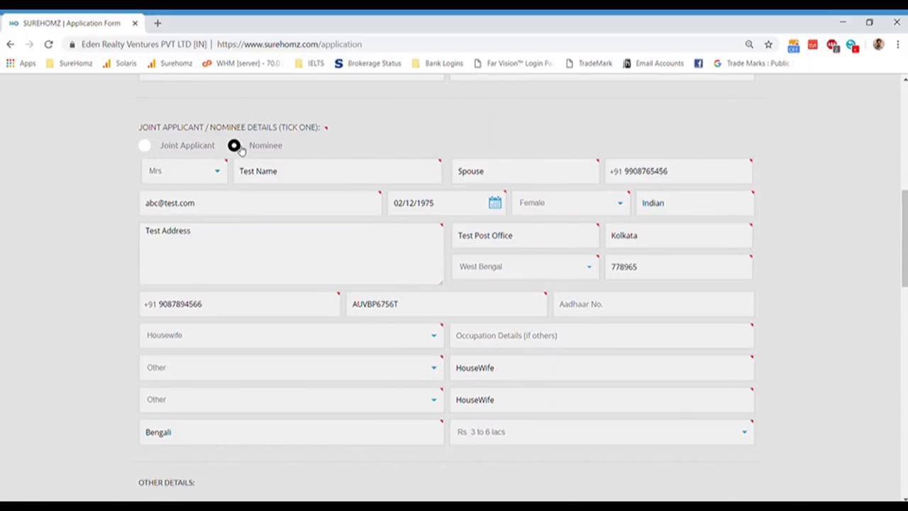
{"action": "scroll", "coordinate": [252, 153], "scroll_direction": "down", "scroll_amount": 2}
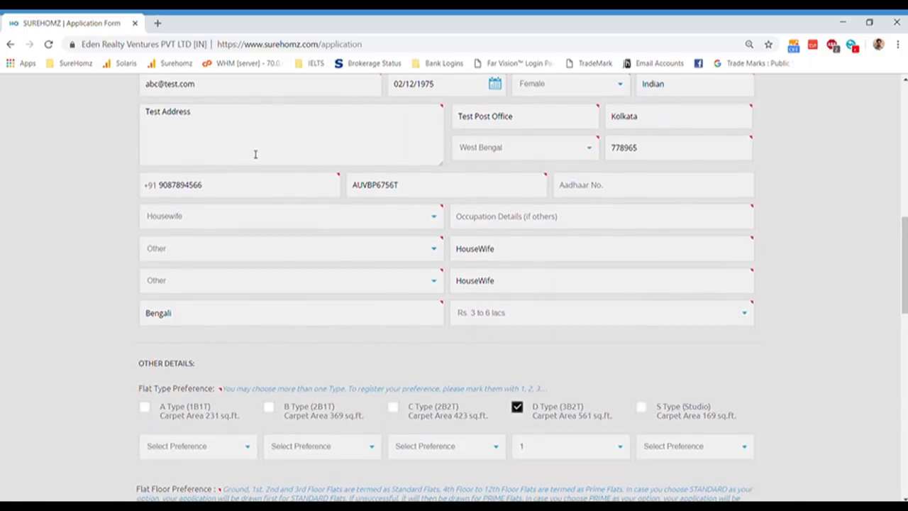
{"action": "scroll", "coordinate": [255, 154], "scroll_direction": "up", "scroll_amount": 1}
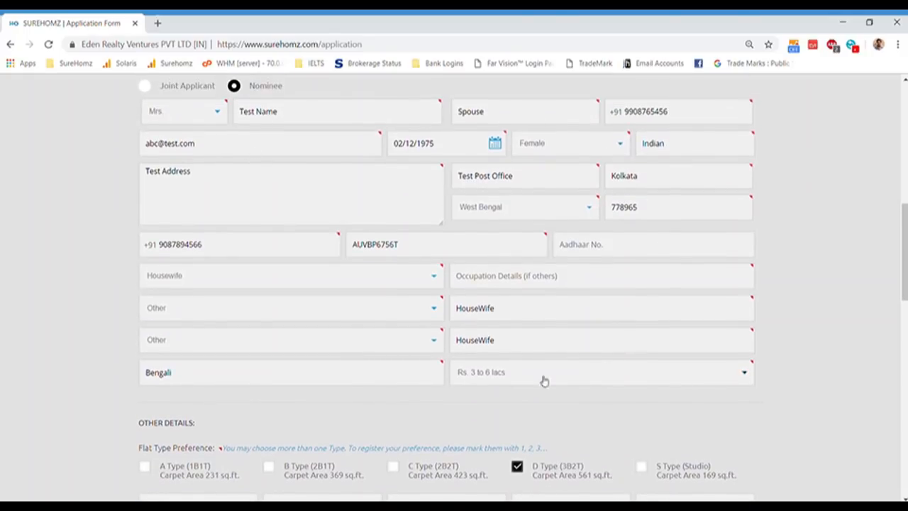
Add C Type (2B2T) to the flat type preferences and set its preference to 2.
{"action": "scroll", "coordinate": [329, 338], "scroll_direction": "down", "scroll_amount": 4}
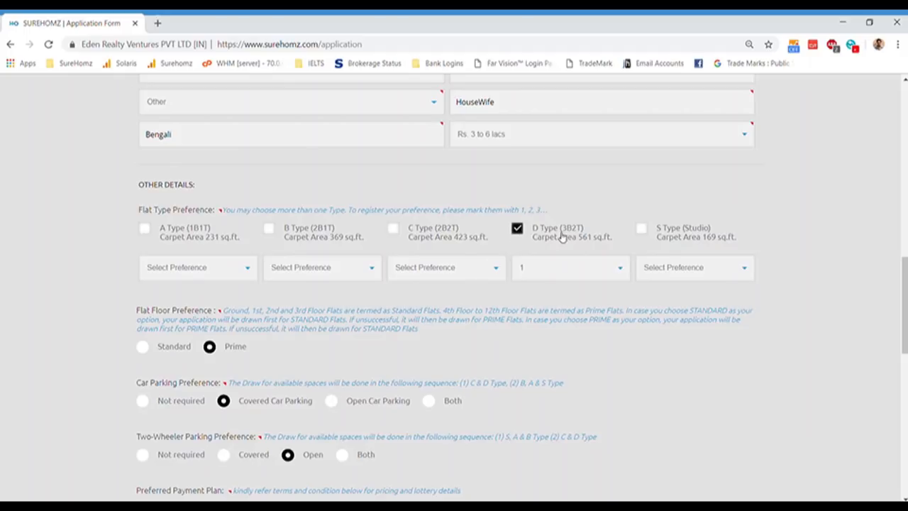
{"action": "left_click", "coordinate": [394, 230]}
{"action": "left_click", "coordinate": [484, 273]}
{"action": "left_click", "coordinate": [440, 332]}
Review the floor, parking and payment plan preferences, including the draw sequence note for two-wheeler parking.
{"action": "scroll", "coordinate": [341, 283], "scroll_direction": "down", "scroll_amount": 2}
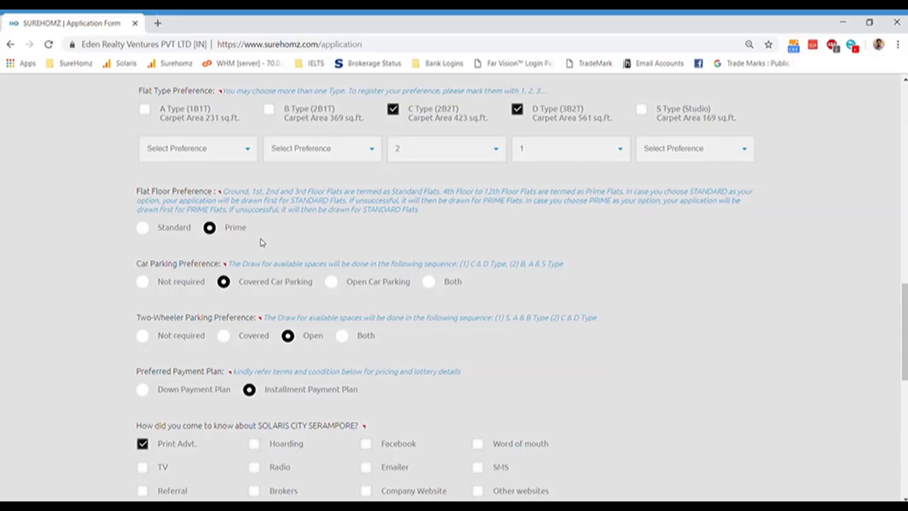
{"action": "scroll", "coordinate": [248, 243], "scroll_direction": "down", "scroll_amount": 1}
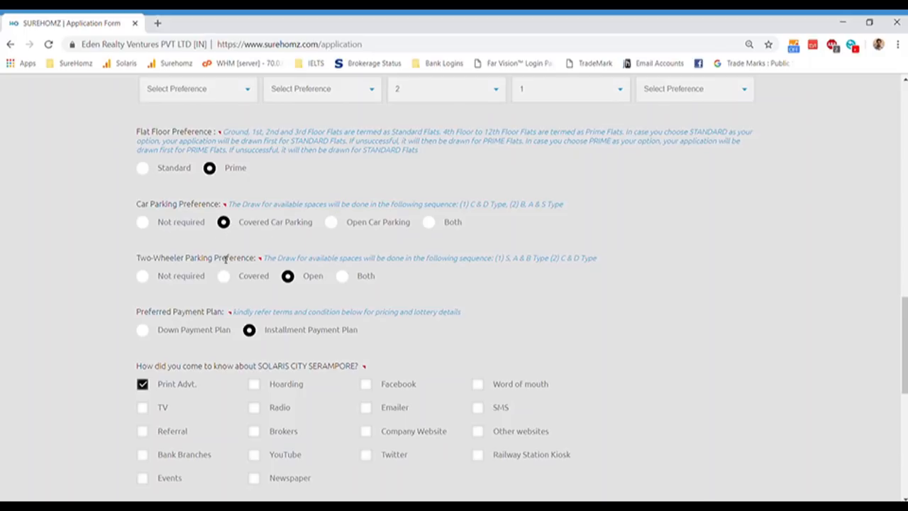
{"action": "scroll", "coordinate": [217, 265], "scroll_direction": "down", "scroll_amount": 1}
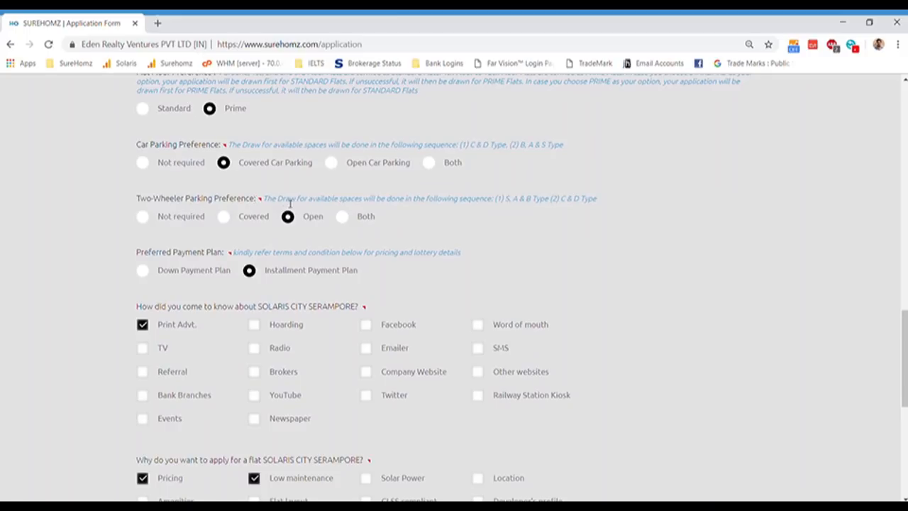
{"action": "left_click_drag", "start_coordinate": [269, 202], "coordinate": [600, 203]}
{"action": "left_click", "coordinate": [593, 202]}
{"action": "scroll", "coordinate": [269, 213], "scroll_direction": "down", "scroll_amount": 1}
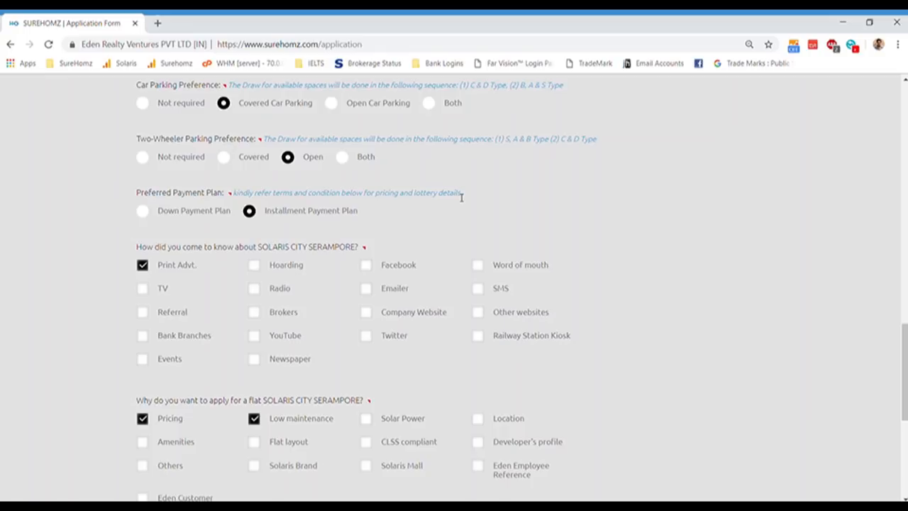
Add Hoarding and Facebook as sources of information about Solaris City Serampore.
{"action": "scroll", "coordinate": [431, 211], "scroll_direction": "down", "scroll_amount": 1}
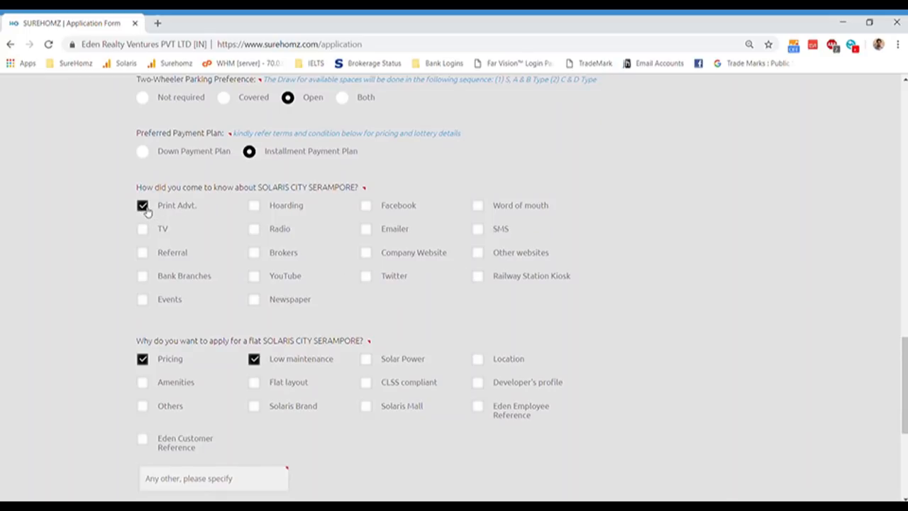
{"action": "left_click", "coordinate": [255, 207]}
{"action": "left_click", "coordinate": [366, 206]}
Look over the reasons for applying and the bank account details, and open the General Terms and Conditions.
{"action": "scroll", "coordinate": [356, 295], "scroll_direction": "down", "scroll_amount": 3}
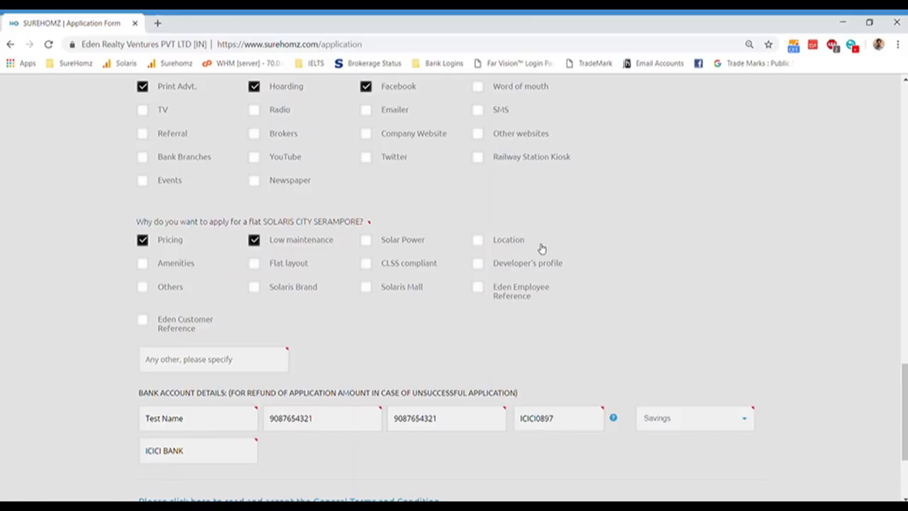
{"action": "scroll", "coordinate": [453, 255], "scroll_direction": "down", "scroll_amount": 2}
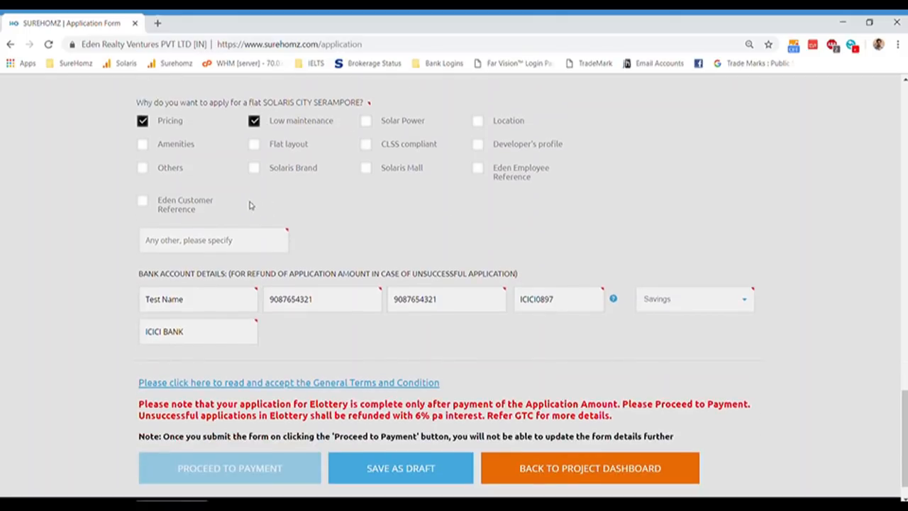
{"action": "scroll", "coordinate": [242, 197], "scroll_direction": "down", "scroll_amount": 1}
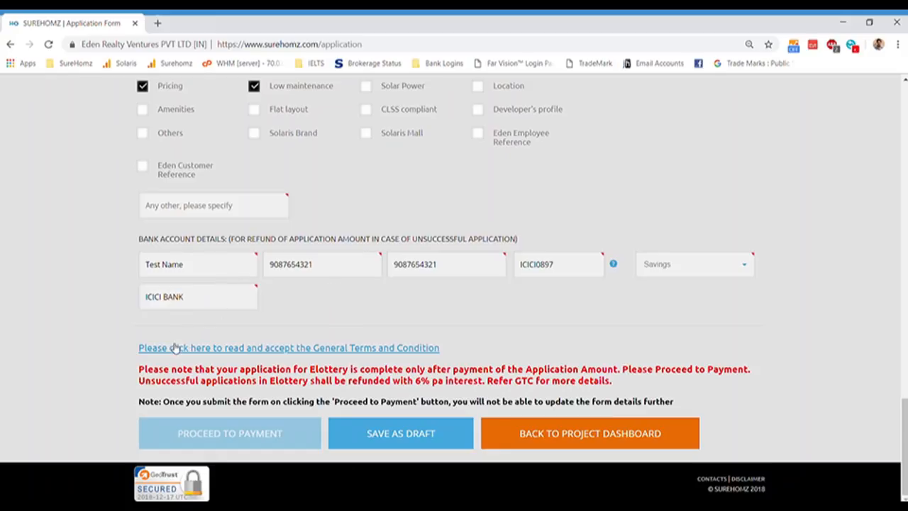
{"action": "left_click", "coordinate": [330, 349]}
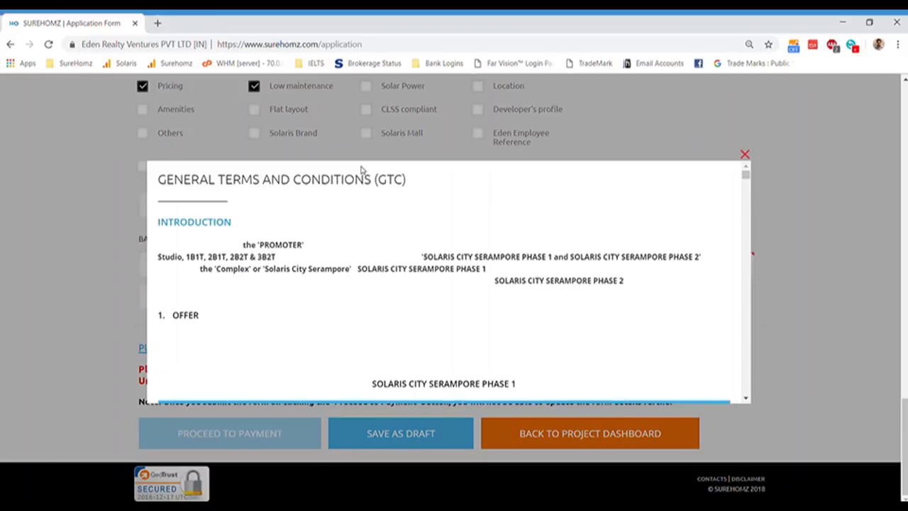
Read through the General Terms and Conditions to the end, including the parking lottery rules and the total price list.
{"action": "scroll", "coordinate": [342, 220], "scroll_direction": "down", "scroll_amount": 5}
{"action": "scroll", "coordinate": [344, 220], "scroll_direction": "down", "scroll_amount": 5}
{"action": "scroll", "coordinate": [341, 219], "scroll_direction": "up", "scroll_amount": 6}
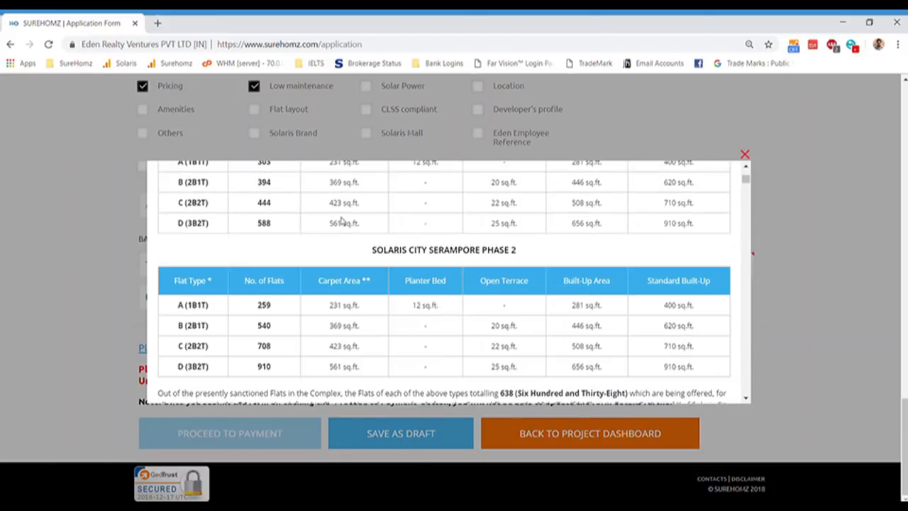
{"action": "scroll", "coordinate": [300, 254], "scroll_direction": "down", "scroll_amount": 3}
{"action": "scroll", "coordinate": [302, 254], "scroll_direction": "down", "scroll_amount": 15}
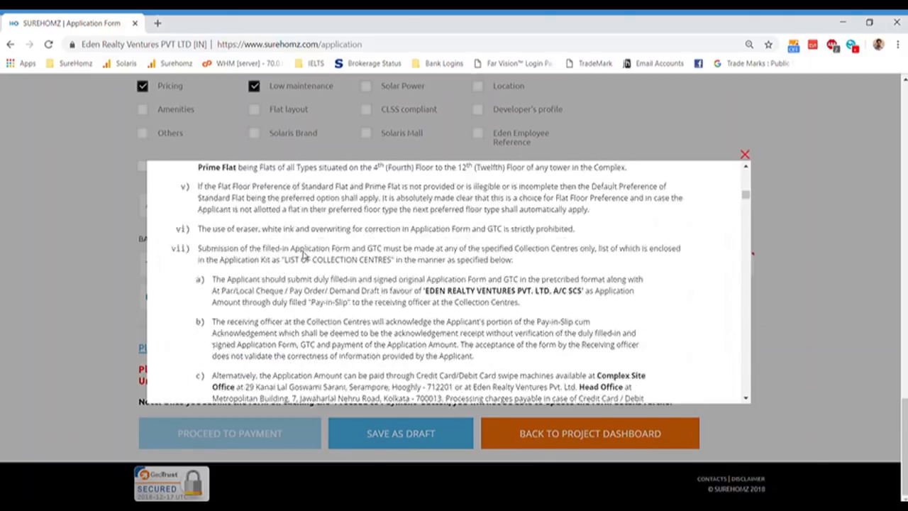
{"action": "scroll", "coordinate": [477, 257], "scroll_direction": "down", "scroll_amount": 15}
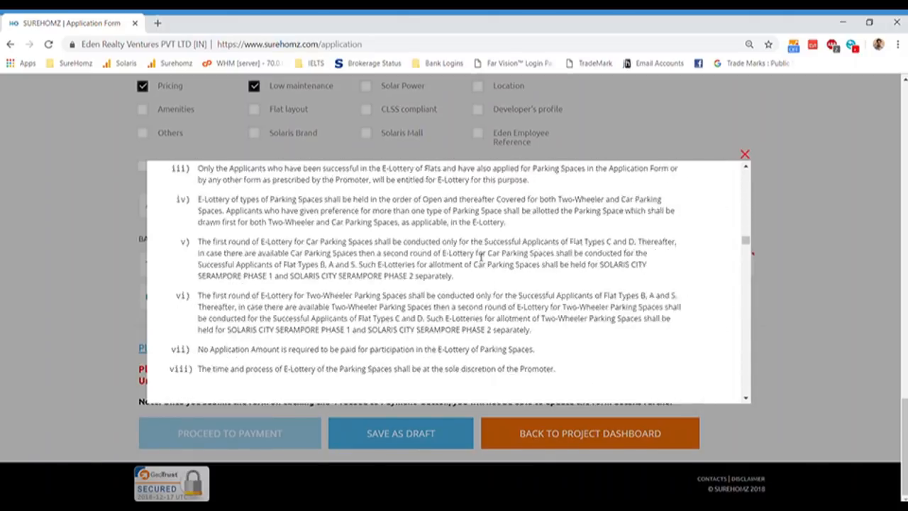
{"action": "scroll", "coordinate": [477, 257], "scroll_direction": "down", "scroll_amount": 15}
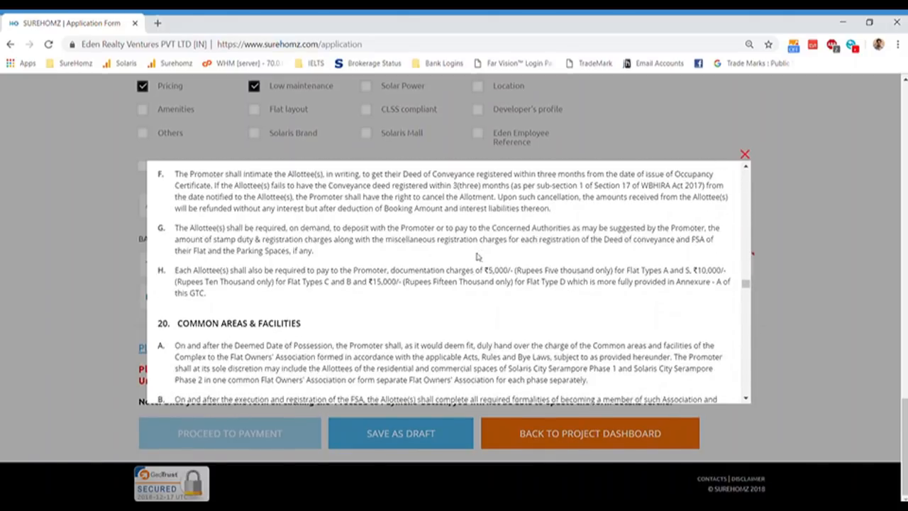
{"action": "scroll", "coordinate": [479, 257], "scroll_direction": "down", "scroll_amount": 15}
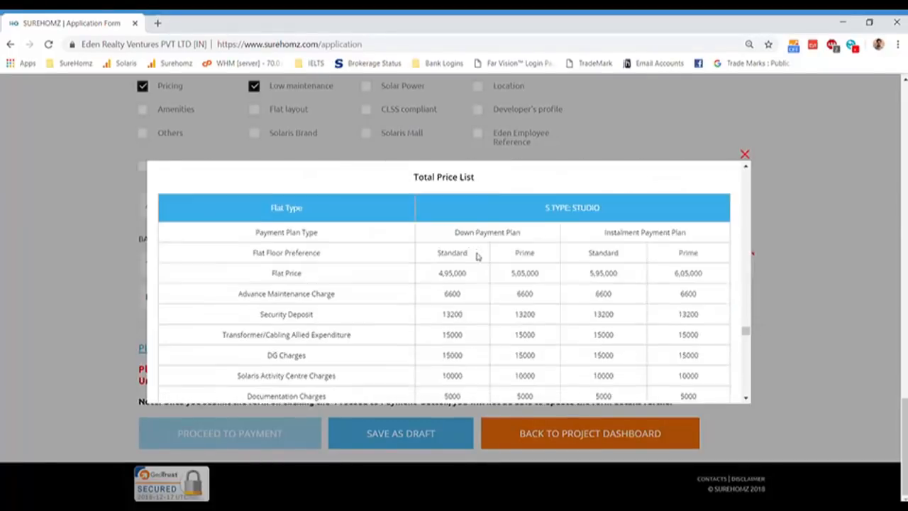
{"action": "scroll", "coordinate": [477, 257], "scroll_direction": "up", "scroll_amount": 1}
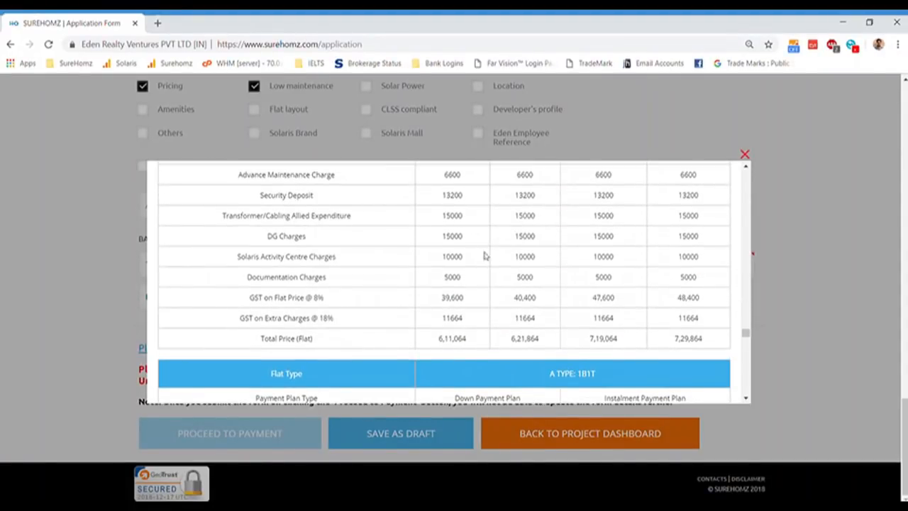
{"action": "scroll", "coordinate": [511, 298], "scroll_direction": "down", "scroll_amount": 3}
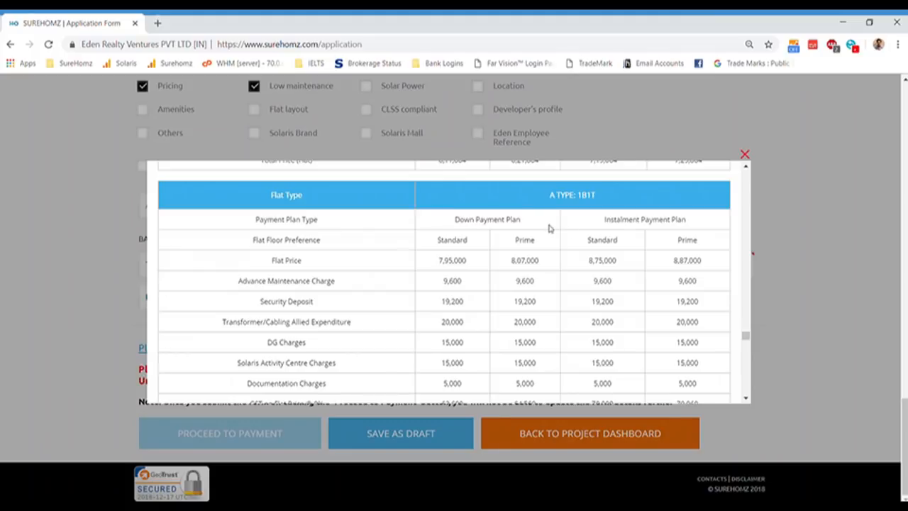
{"action": "scroll", "coordinate": [637, 241], "scroll_direction": "down", "scroll_amount": 1}
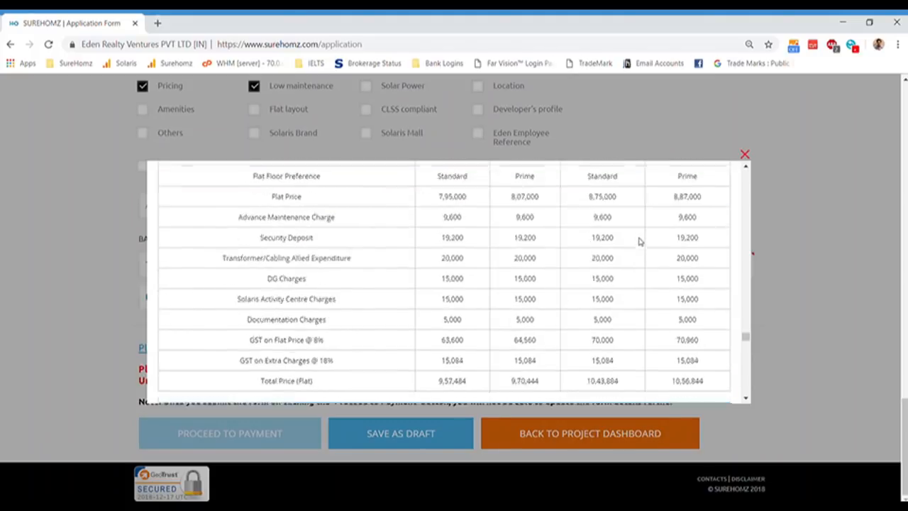
{"action": "scroll", "coordinate": [637, 241], "scroll_direction": "down", "scroll_amount": 10}
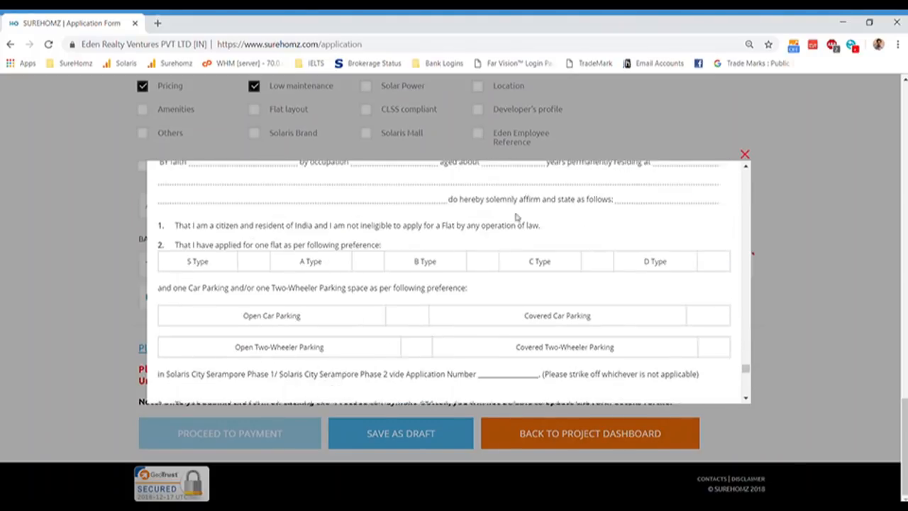
{"action": "scroll", "coordinate": [457, 226], "scroll_direction": "down", "scroll_amount": 20}
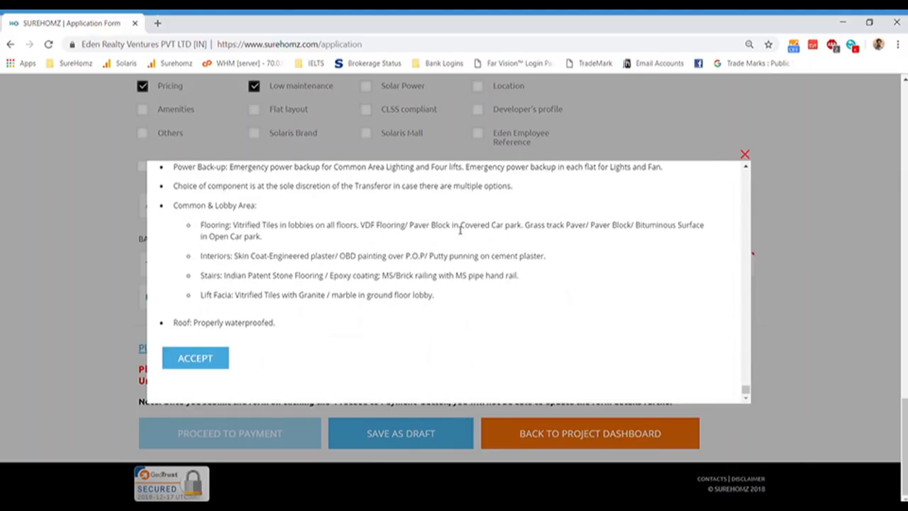
Accept the General Terms and Conditions and submit the application form to proceed to payment.
{"action": "left_click", "coordinate": [205, 358]}
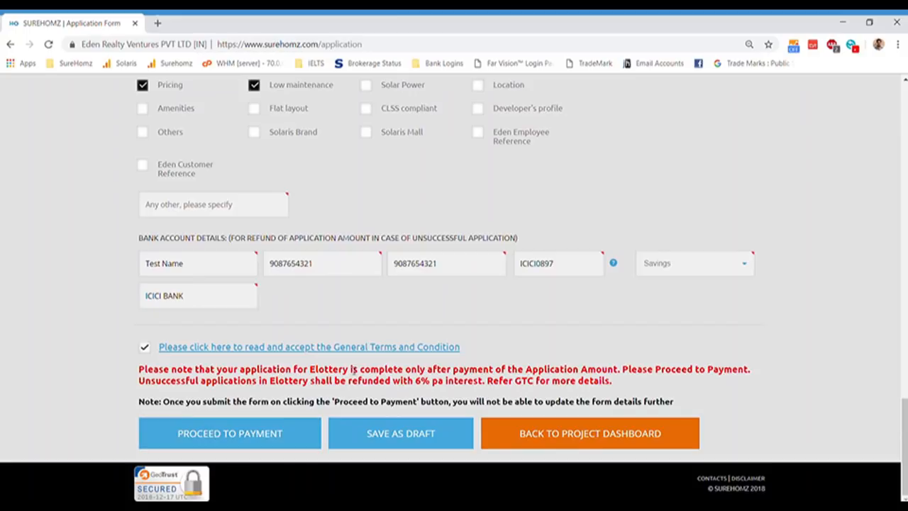
{"action": "left_click", "coordinate": [276, 441]}
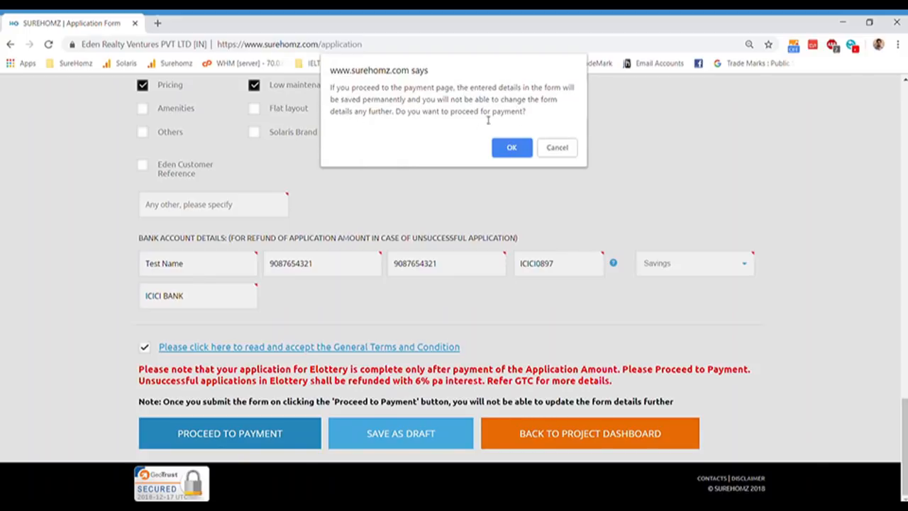
{"action": "left_click", "coordinate": [517, 149]}
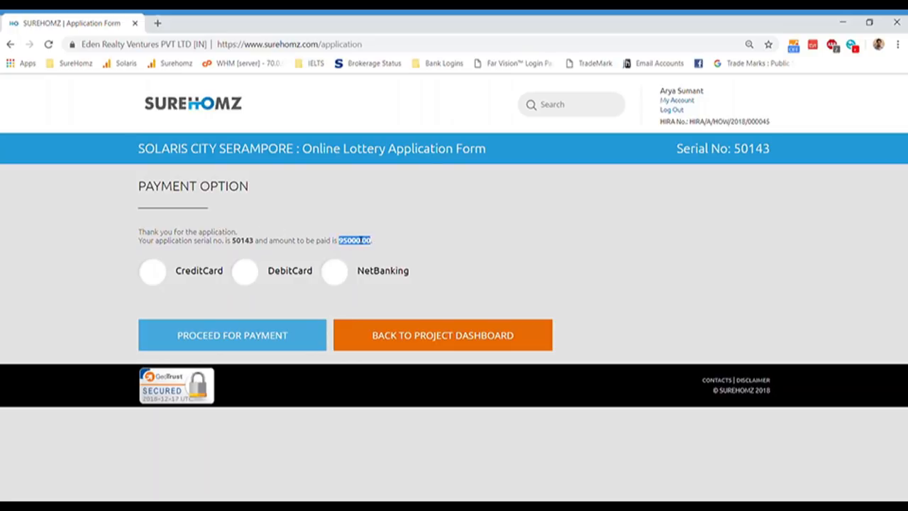
Choose CreditCard as the payment option and review the application amount, convenience fee and GST.
{"action": "triple_click", "coordinate": [355, 241]}
{"action": "left_click", "coordinate": [355, 242]}
{"action": "left_click", "coordinate": [158, 282]}
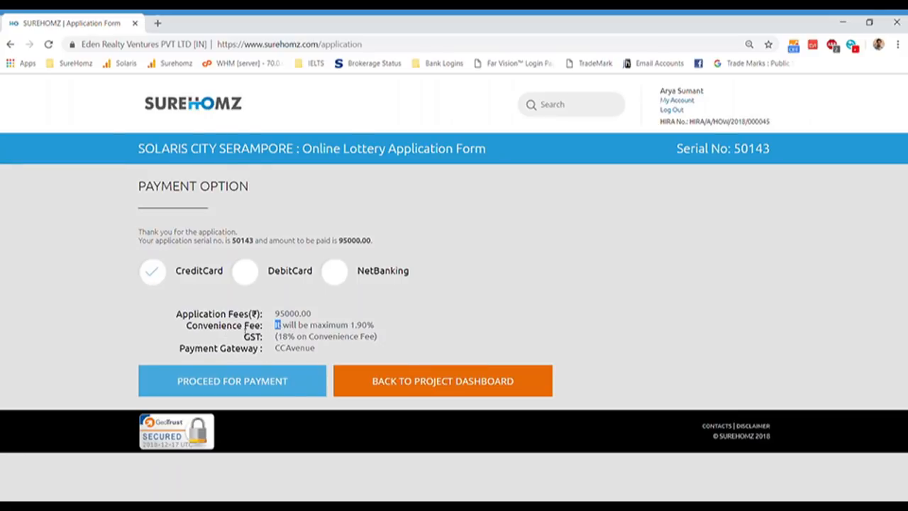
{"action": "left_click_drag", "start_coordinate": [208, 326], "coordinate": [381, 344]}
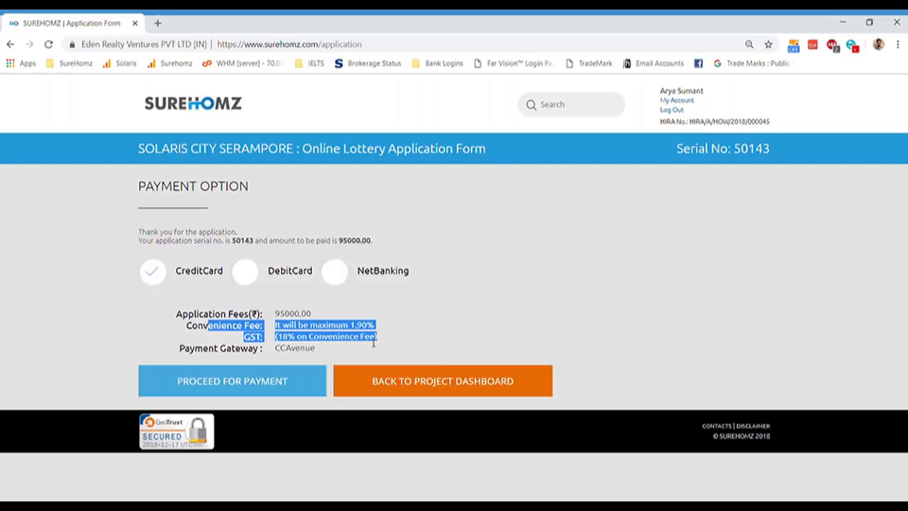
{"action": "left_click", "coordinate": [373, 342]}
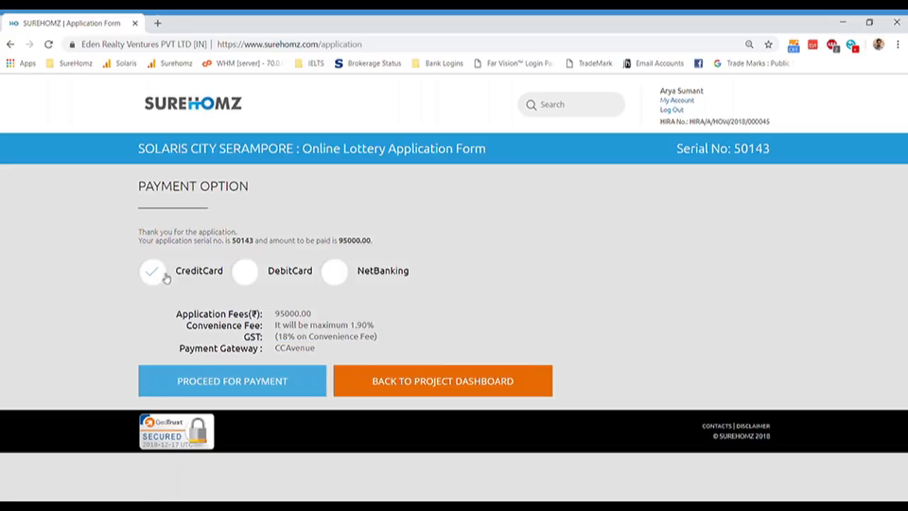
Proceed with the credit card payment and look over the billing information and card fields on the CCAvenue gateway page.
{"action": "left_click", "coordinate": [281, 390]}
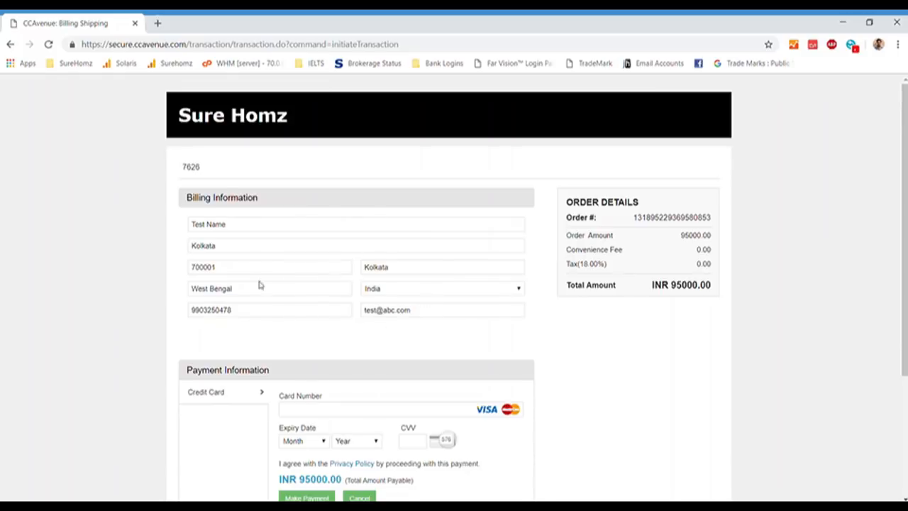
{"action": "scroll", "coordinate": [298, 291], "scroll_direction": "down", "scroll_amount": 1}
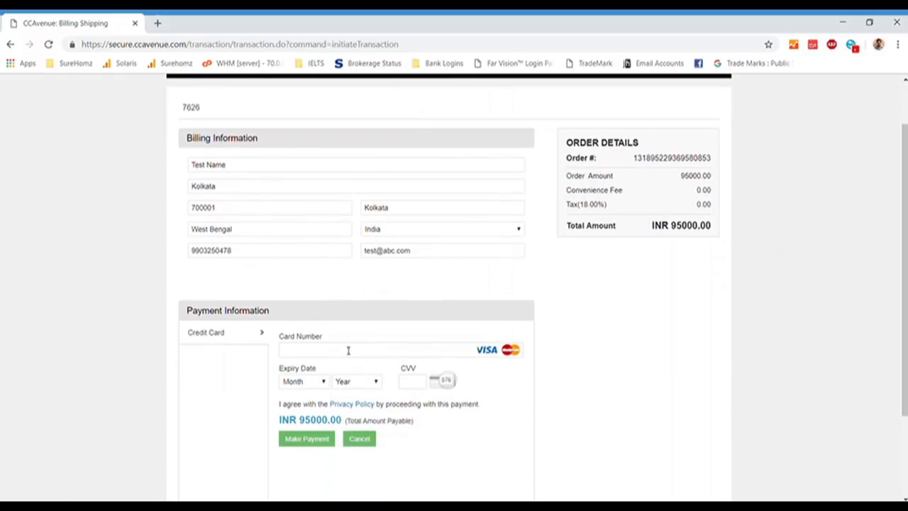
{"action": "scroll", "coordinate": [345, 348], "scroll_direction": "down", "scroll_amount": 1}
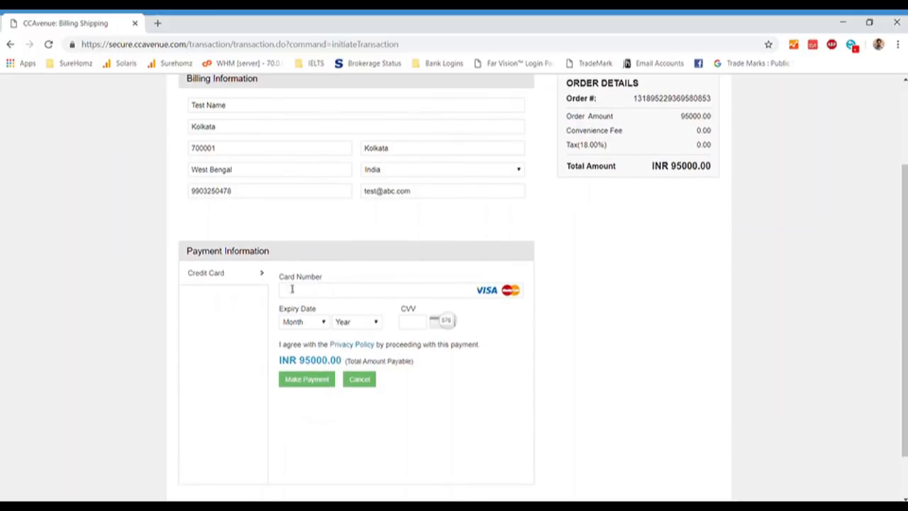